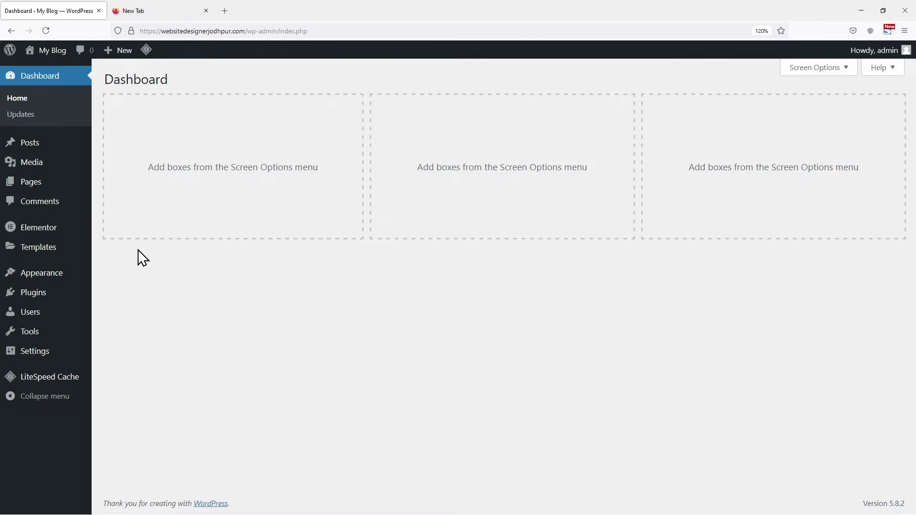
Search the plugin directory for 'forminator', then install and activate the Forminator plugin.
mouse_move(19, 293)
left_click(142, 310)
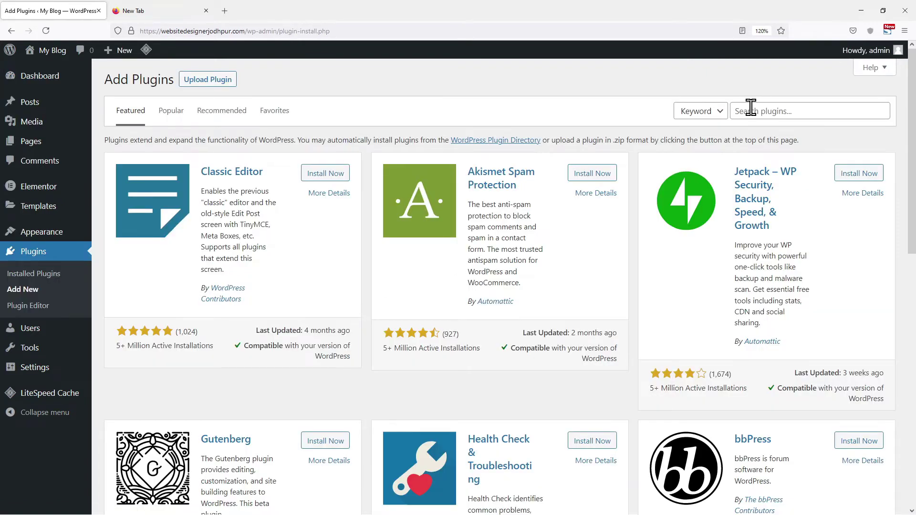
left_click(751, 108)
type("forminator")
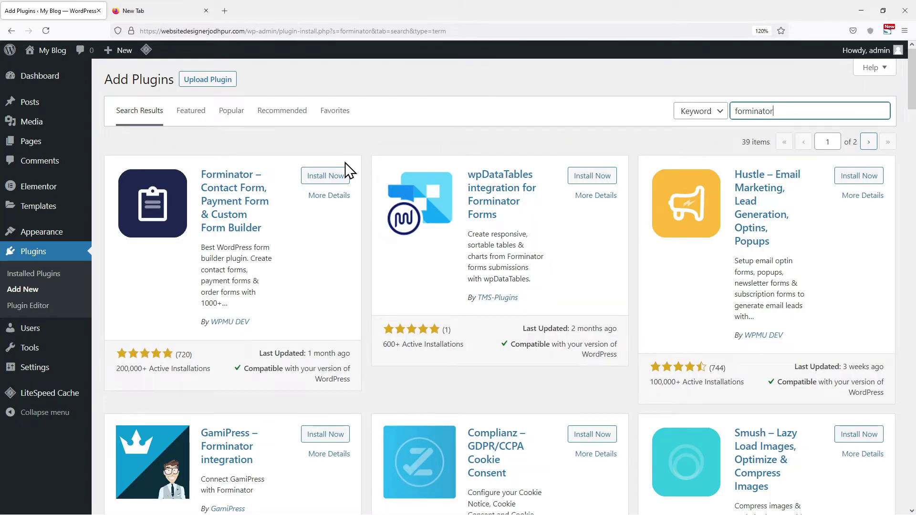
left_click(334, 180)
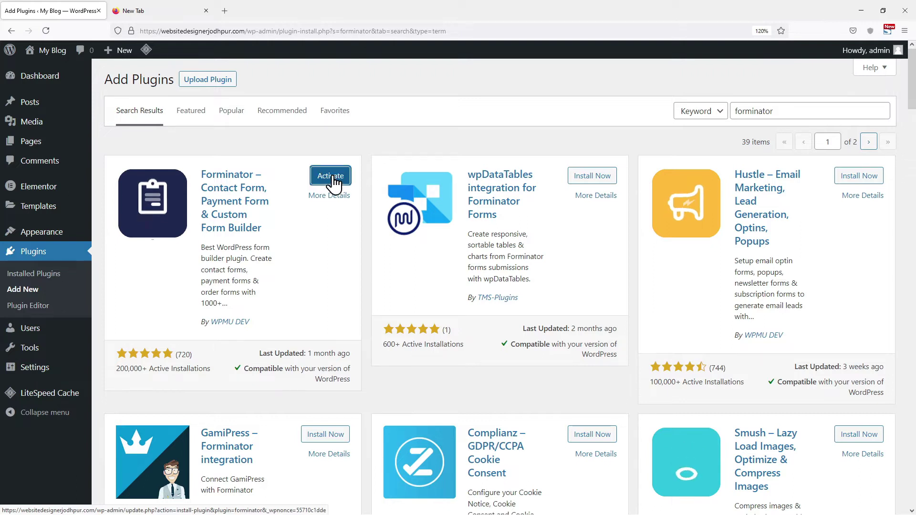
left_click(332, 177)
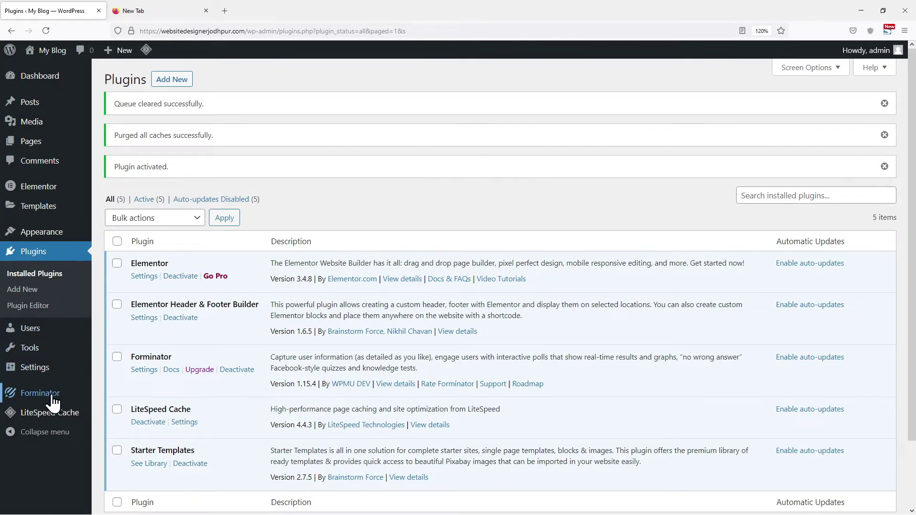
Create a new Forminator form named 'Form' from the Contact Us template.
mouse_move(82, 392)
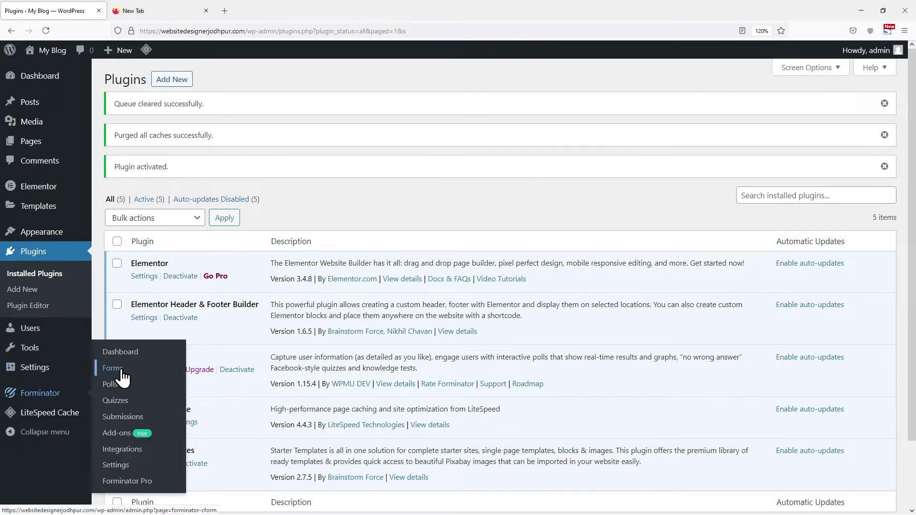
left_click(113, 369)
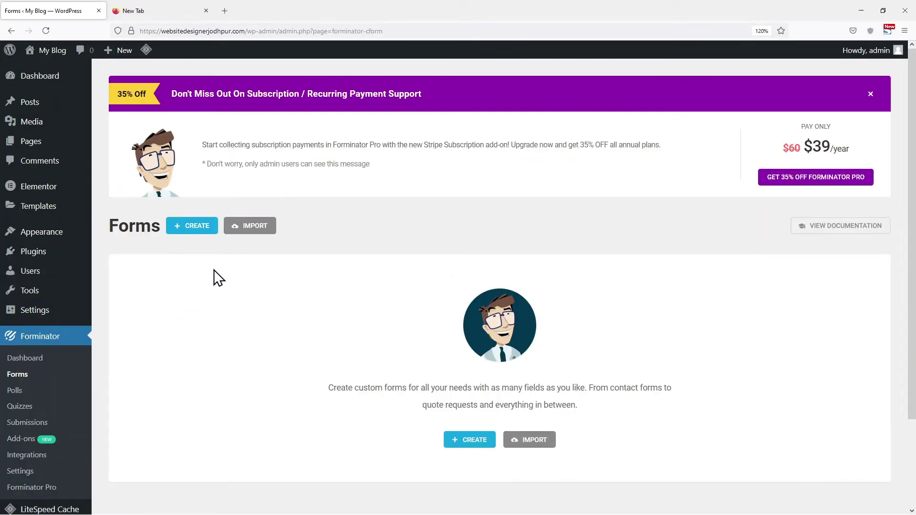
left_click(196, 232)
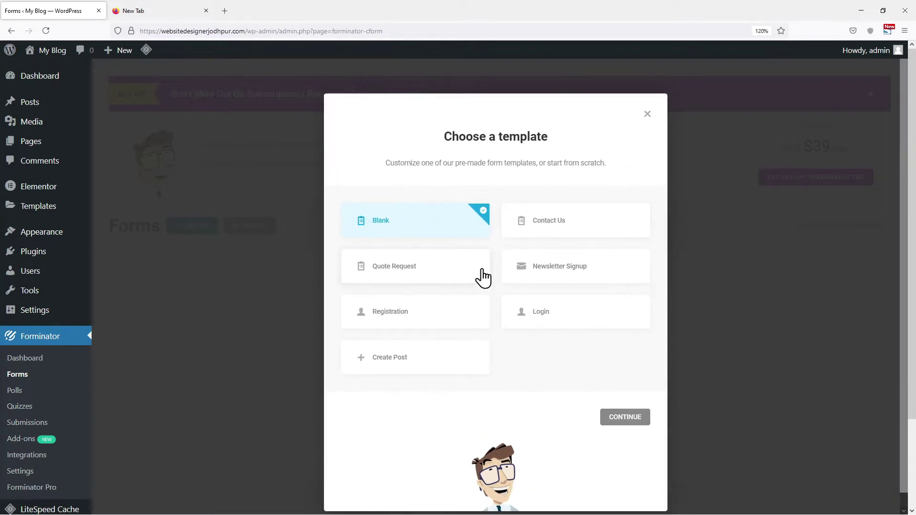
left_click(572, 236)
left_click(620, 421)
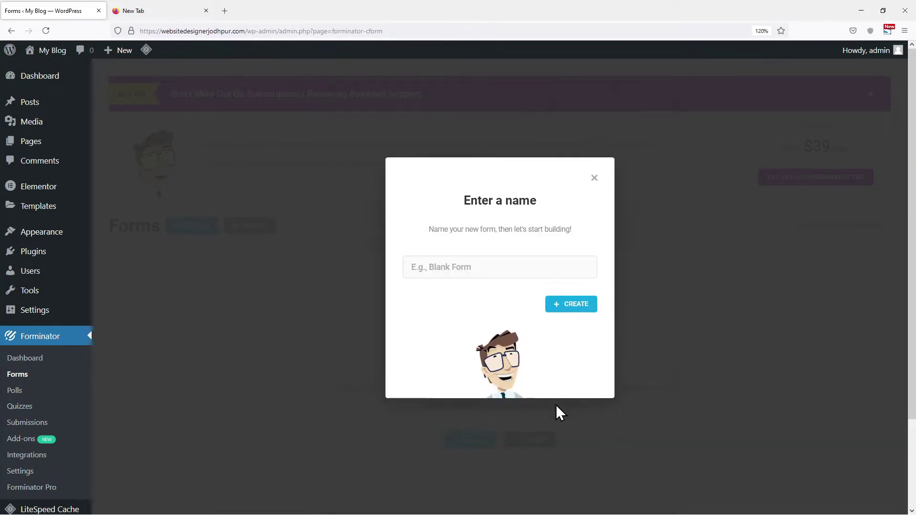
left_click(464, 268)
type("F")
left_click(572, 308)
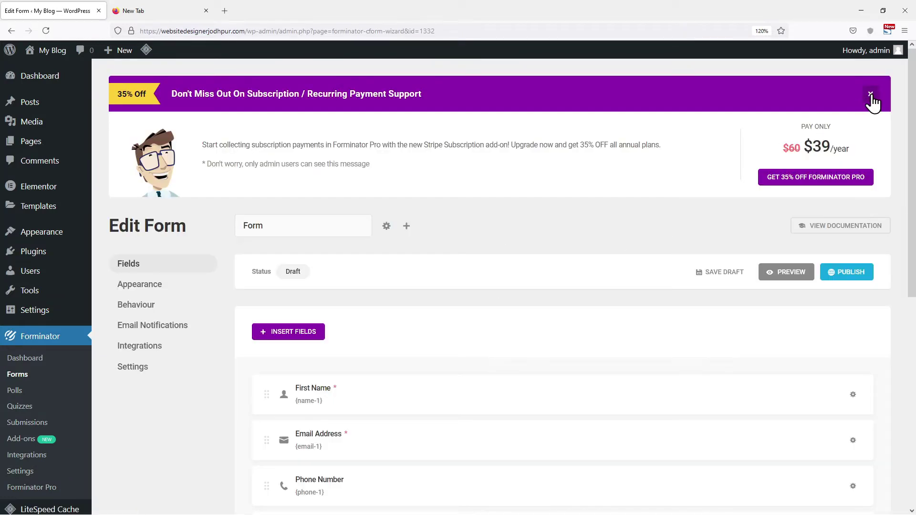
Dismiss the promo banner and give the First Name field a new example-name placeholder.
left_click(871, 94)
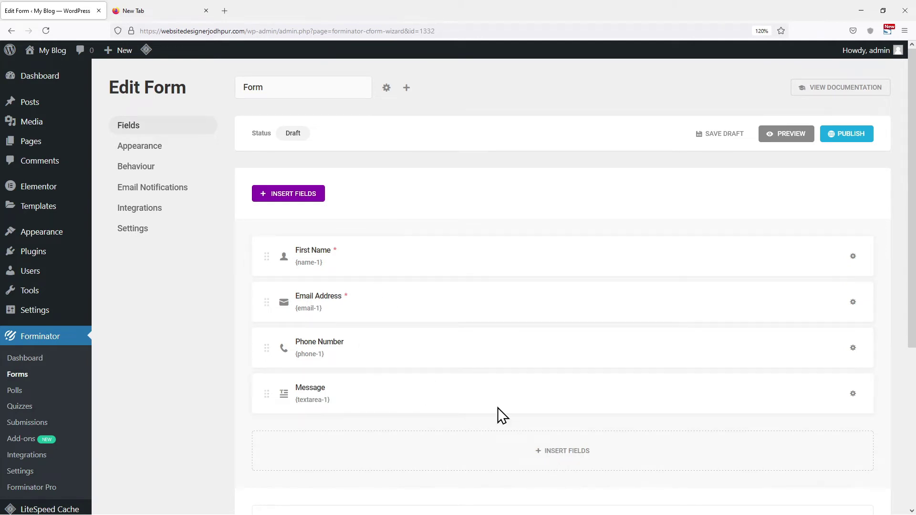
left_click(347, 263)
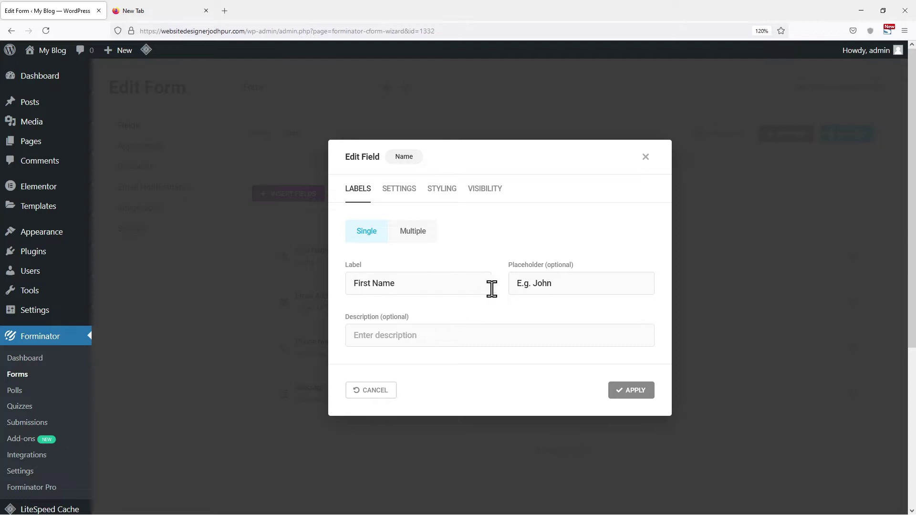
left_click_drag(566, 287, 532, 285)
type("Harshit")
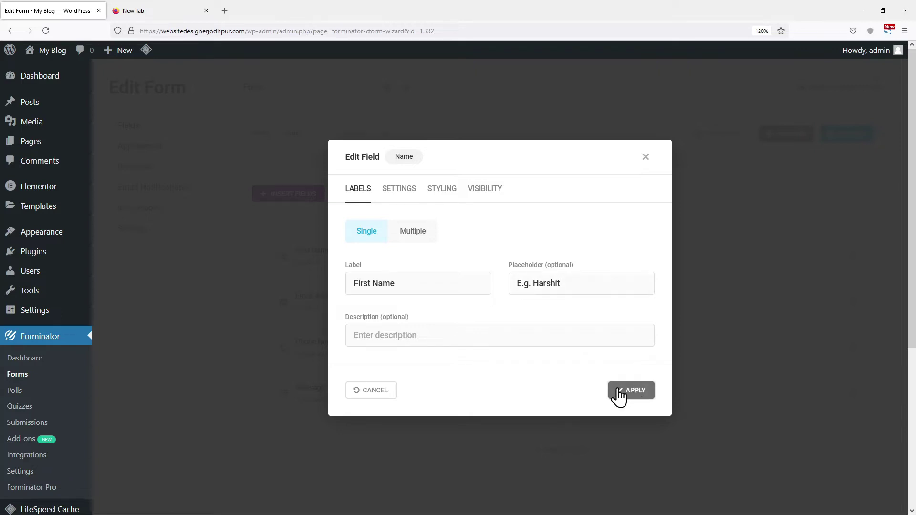
left_click(619, 393)
Replace the Email Address placeholder with a different pasted e-mail address.
left_click(321, 305)
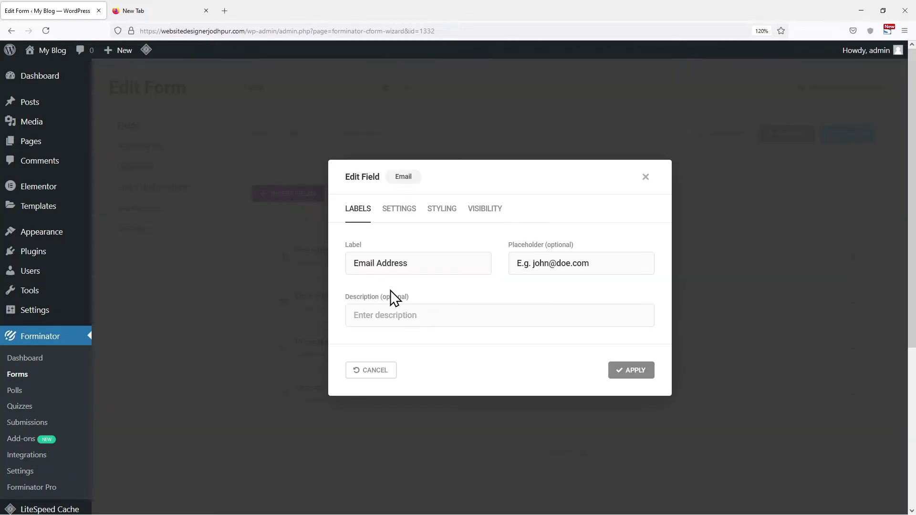
left_click_drag(590, 263, 533, 263)
key("ctrl+v")
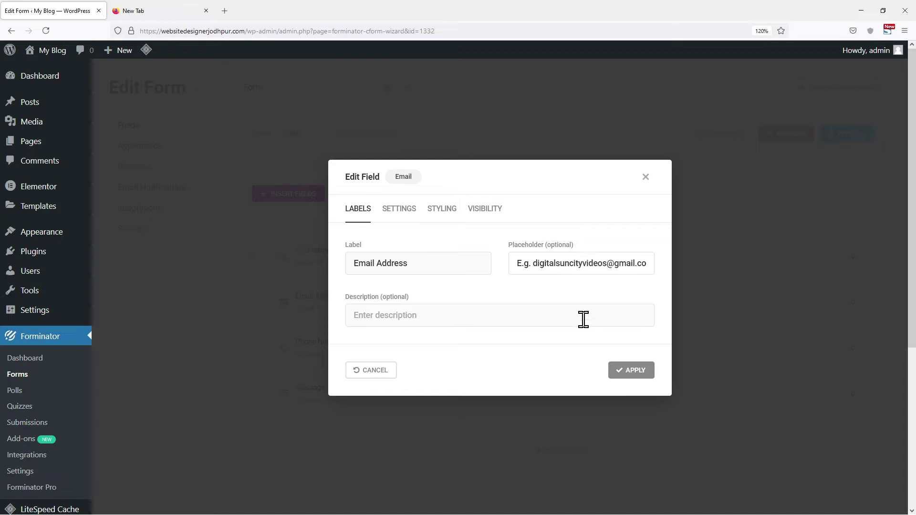
left_click(639, 368)
Replace the Phone Number field's example placeholder with a pasted number.
left_click(352, 337)
left_click_drag(594, 264, 538, 264)
key("ctrl+v")
left_click(618, 370)
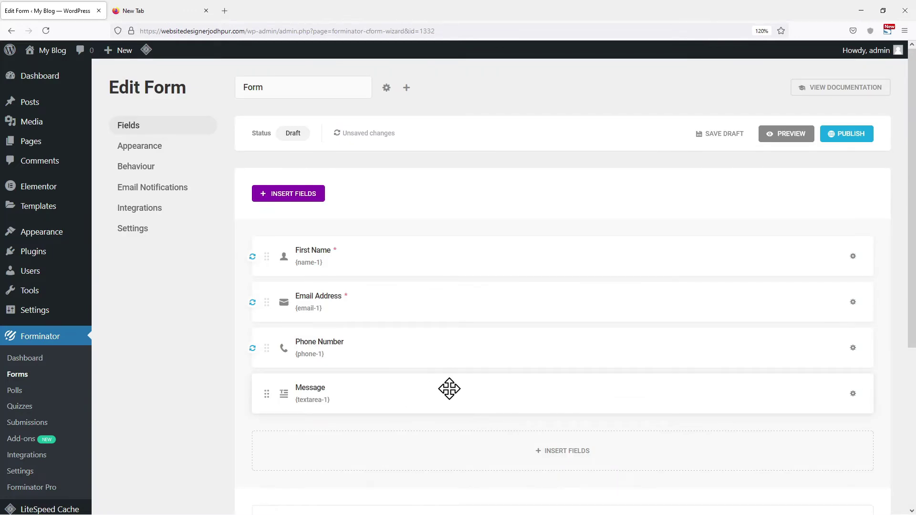
Add a Datepicker field below Message and label it 'Your Date of Birth'.
left_click(554, 451)
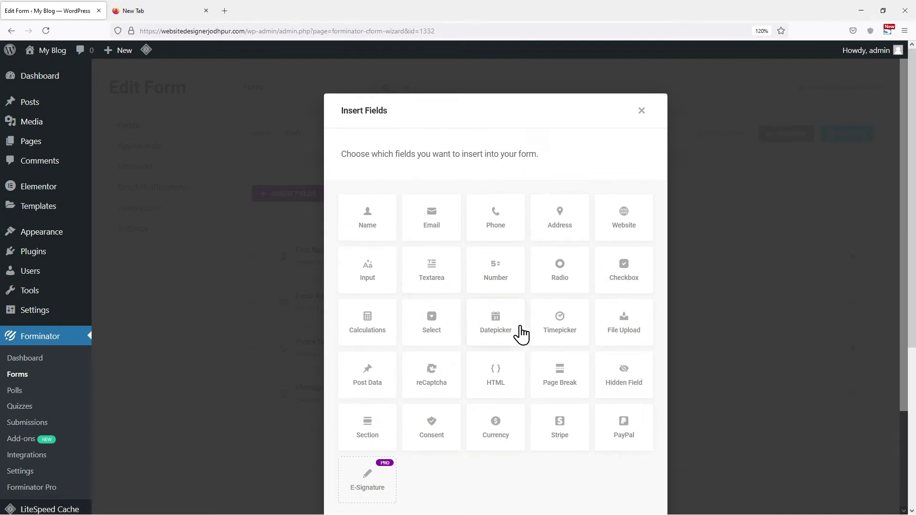
left_click(502, 328)
scroll(491, 374, "down", 2)
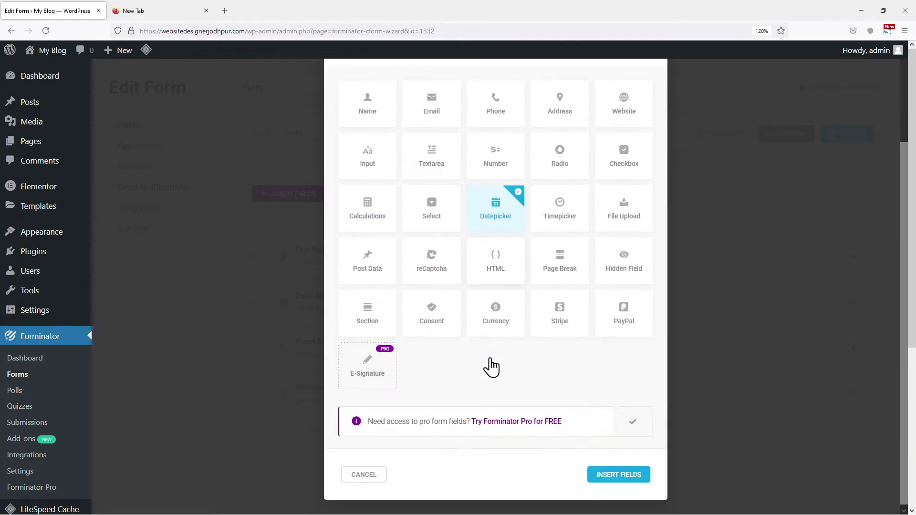
left_click(624, 474)
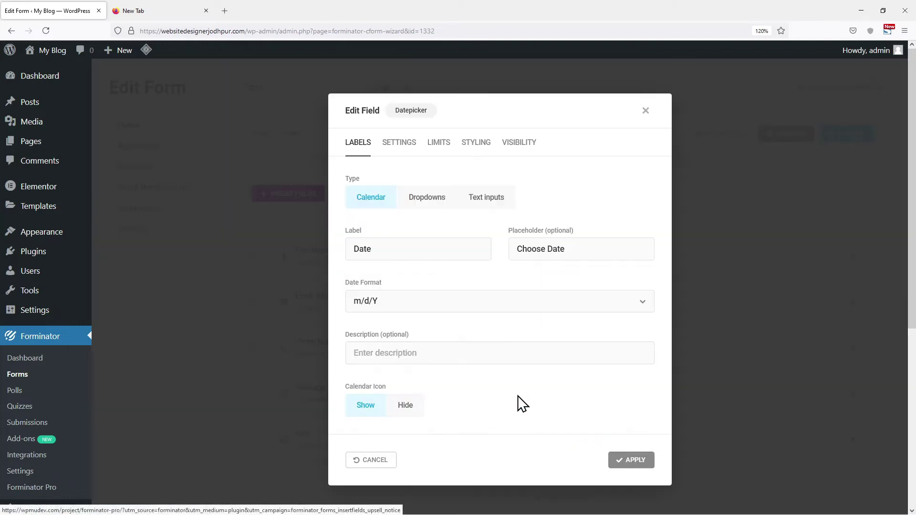
left_click(349, 248)
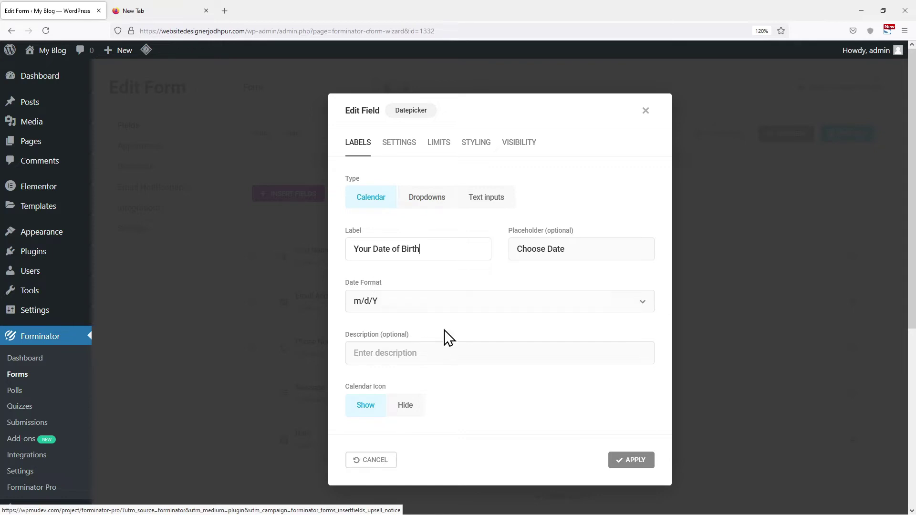
left_click(627, 461)
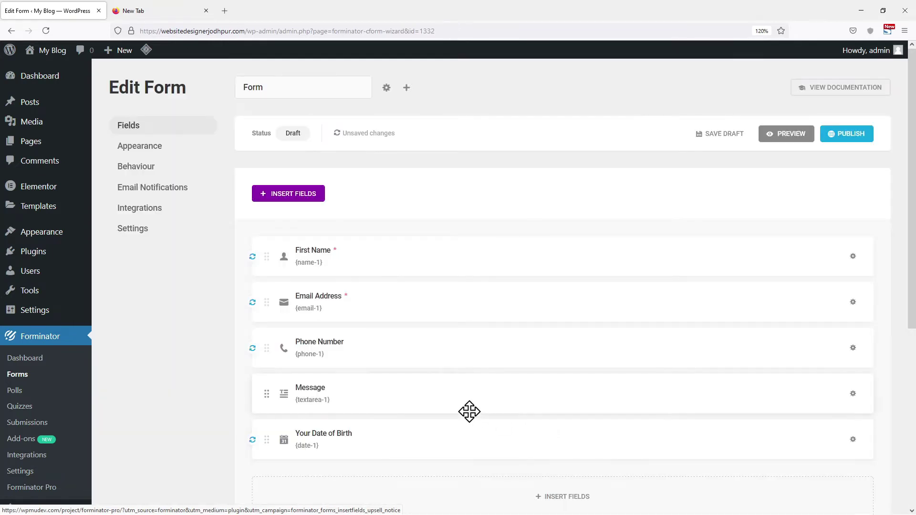
Move Your Date of Birth onto Phone Number's row, keeping Message on its own row.
left_click_drag(350, 442, 383, 388)
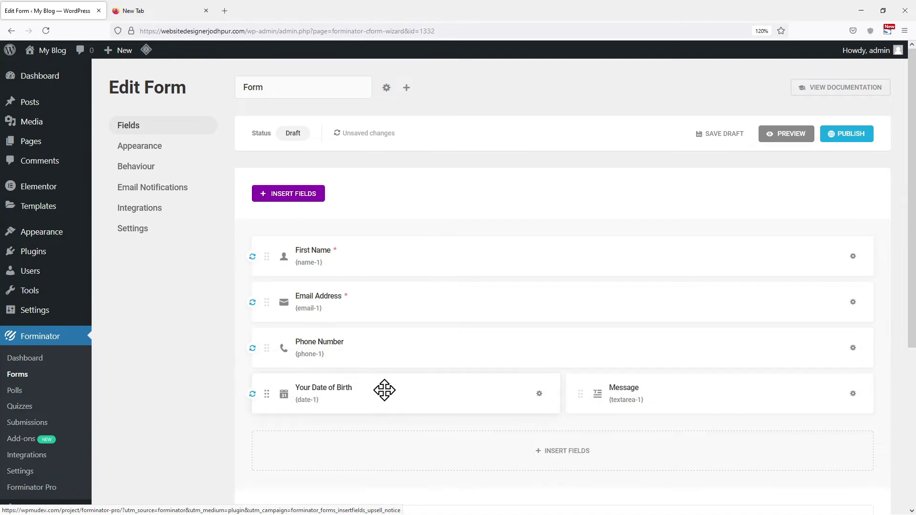
scroll(632, 399, "down", 1)
left_click_drag(653, 337, 399, 446)
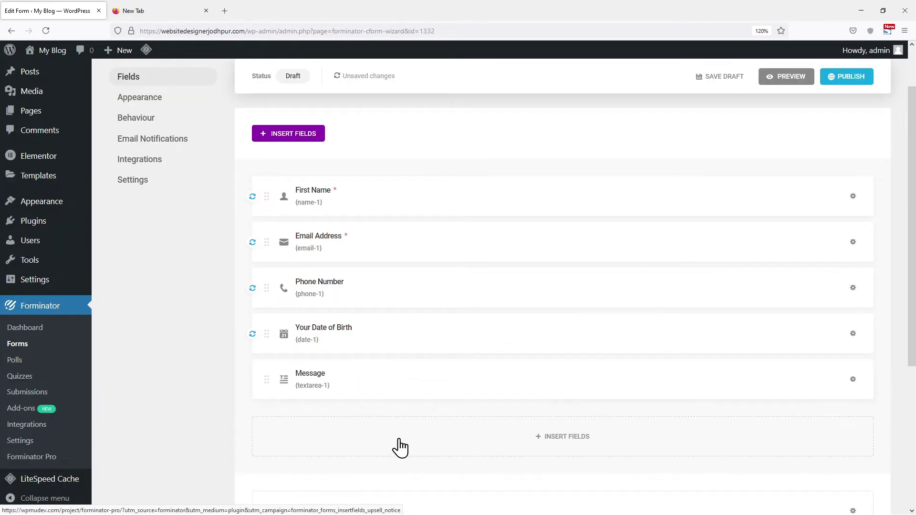
left_click_drag(347, 336, 692, 295)
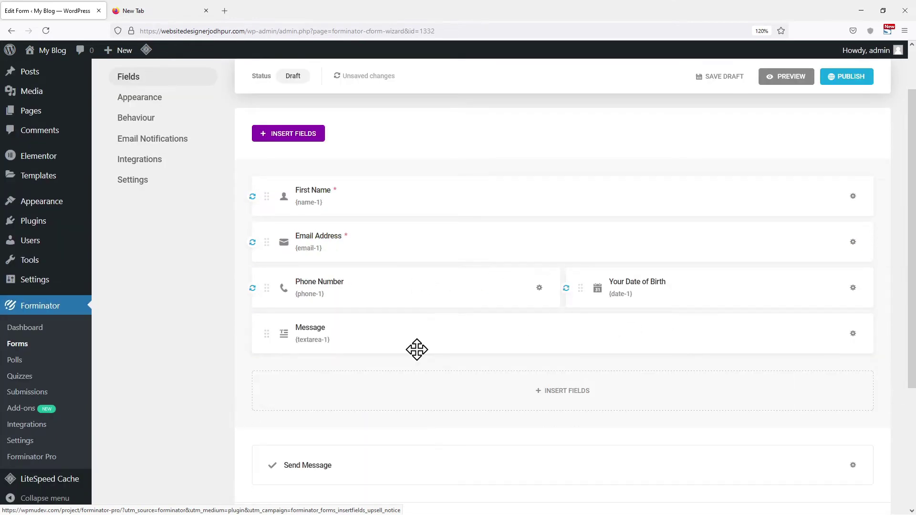
scroll(389, 349, "up", 2)
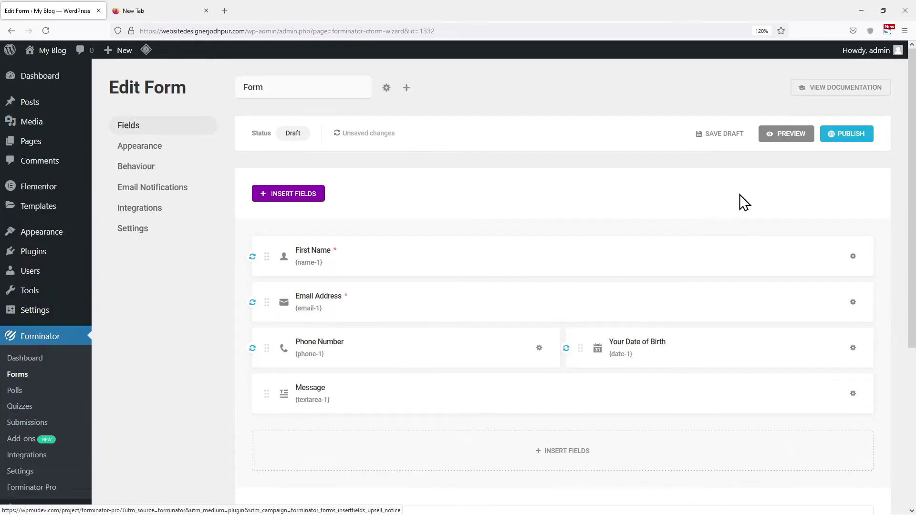
left_click(141, 152)
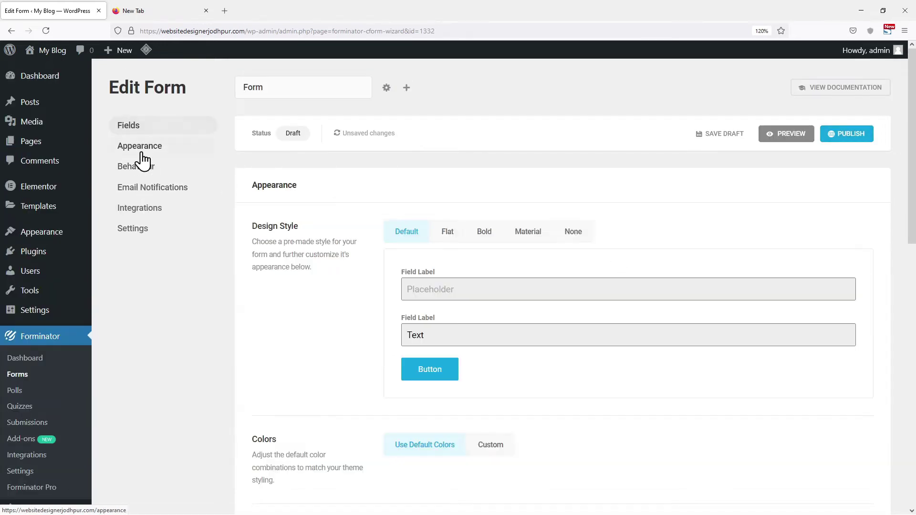
Apply the Flat design style, publish the form and copy its shortcode [forminator_form id="1332"].
left_click(457, 234)
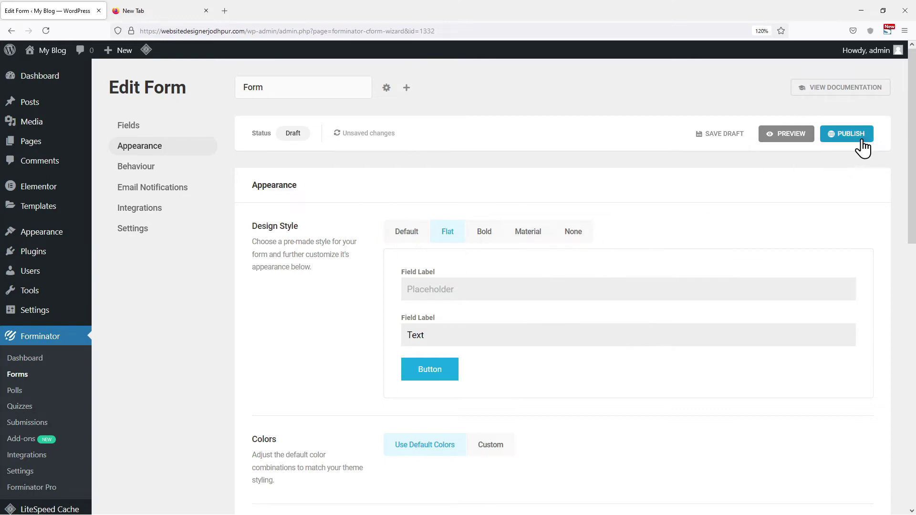
left_click(855, 136)
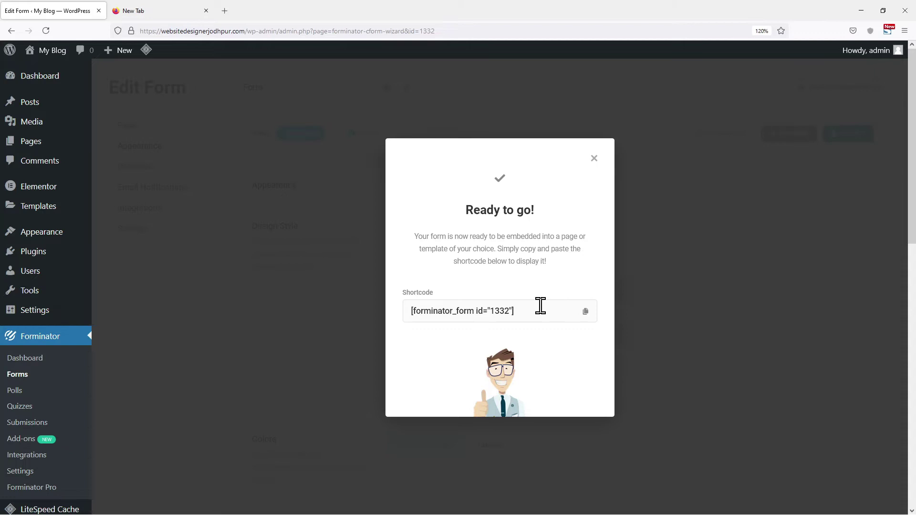
left_click(586, 313)
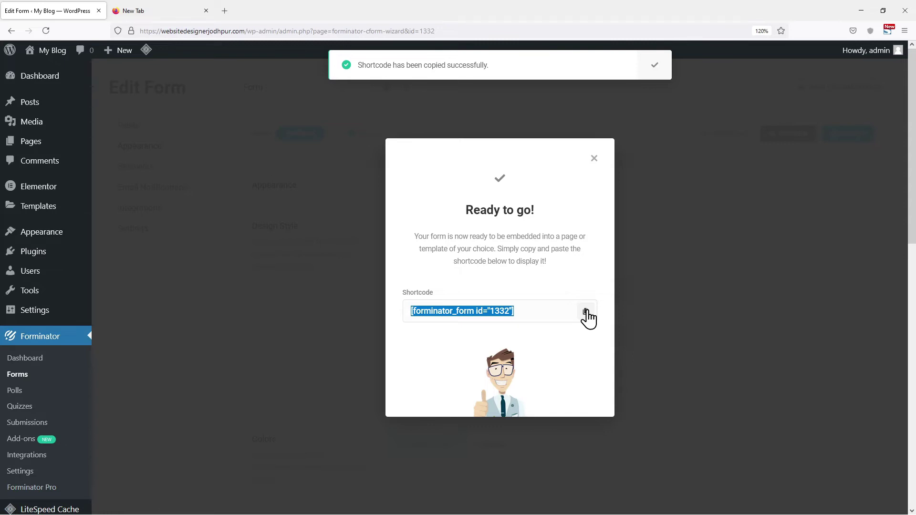
left_click(594, 159)
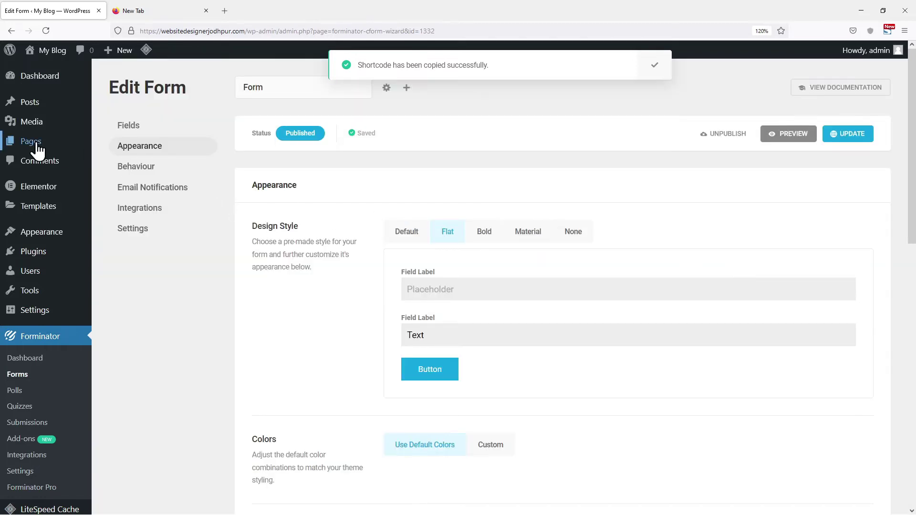
Create a new page titled 'Contact Us' and publish it.
mouse_move(71, 143)
left_click(116, 163)
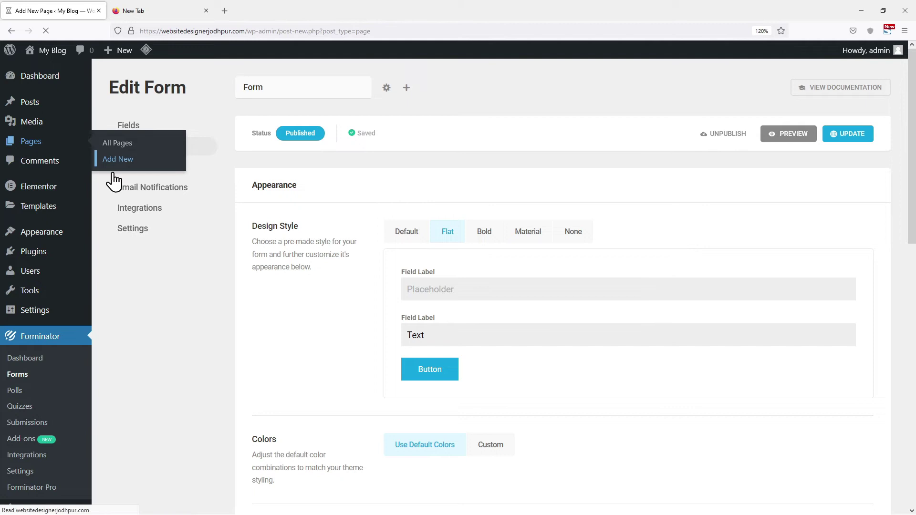
type("Con")
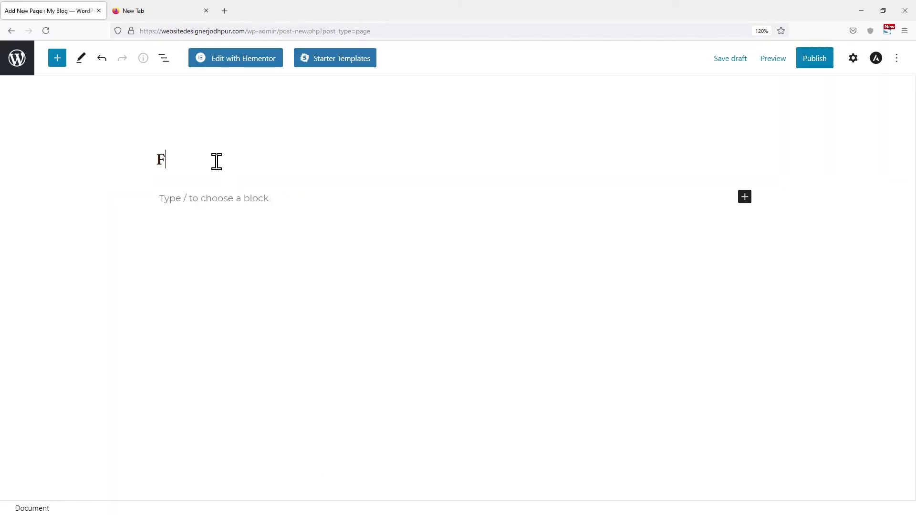
type("tact form")
double_click(221, 163)
type("Us")
left_click(824, 60)
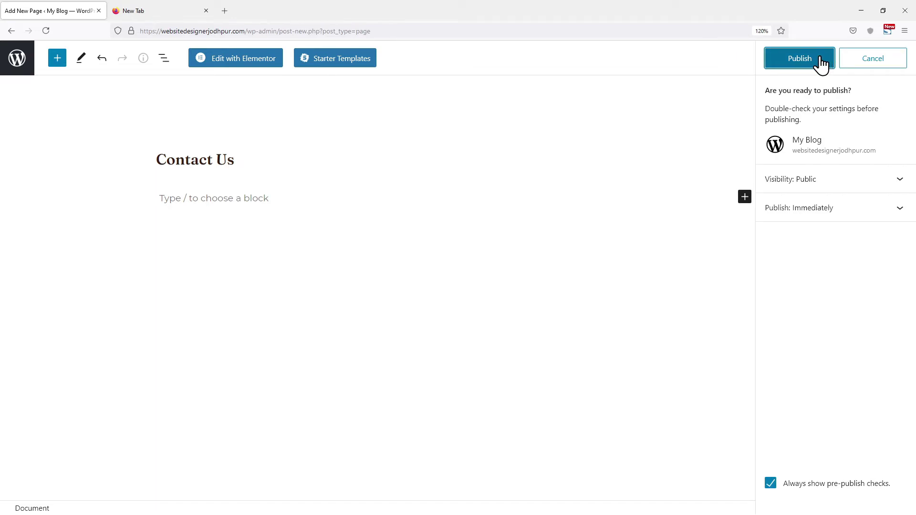
left_click(822, 62)
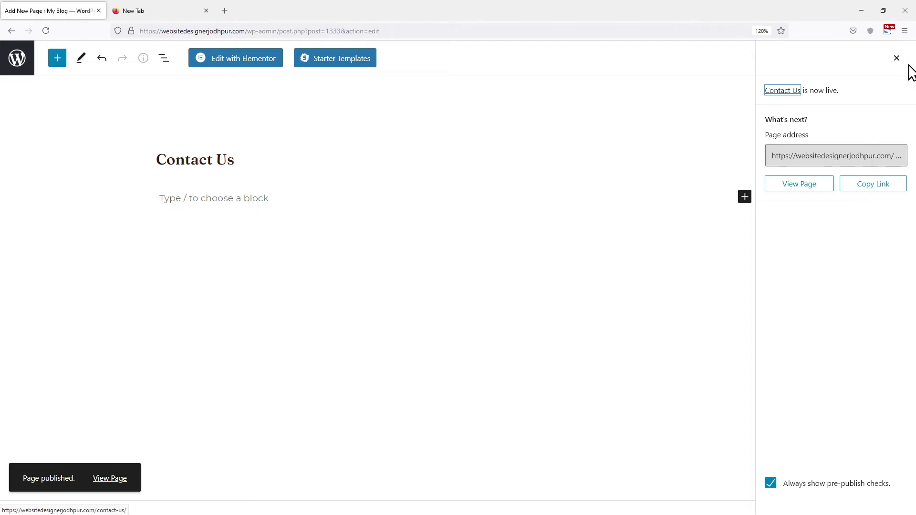
left_click(897, 57)
Paste the [forminator_form id="1332"] shortcode into the page via the Code editor and update it.
left_click(897, 58)
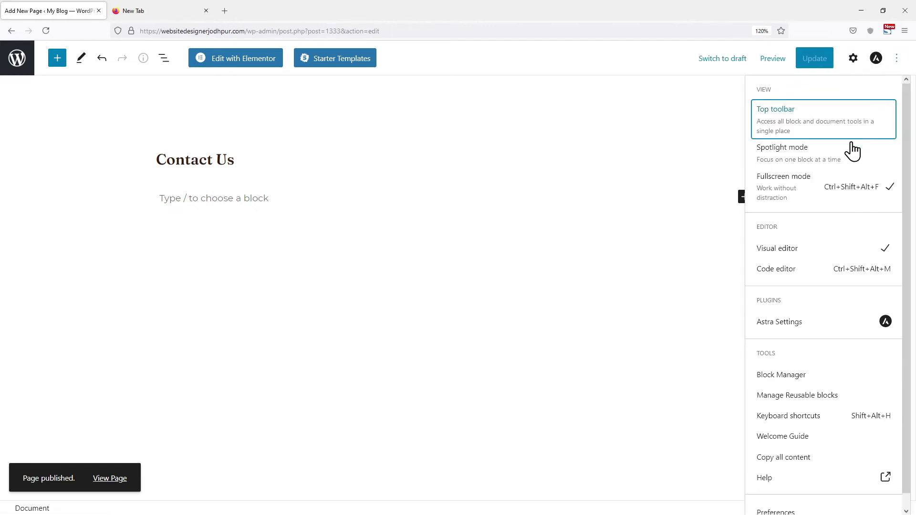
left_click(802, 271)
left_click(241, 201)
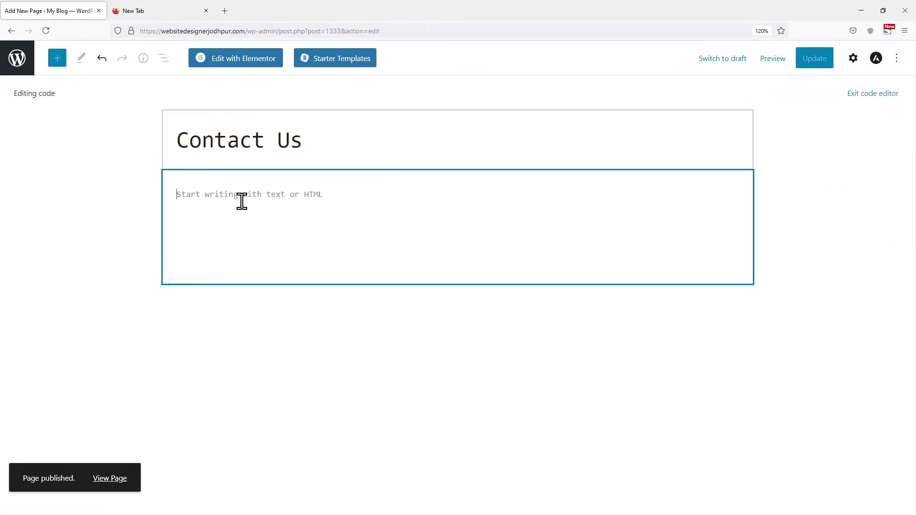
key("ctrl+v")
left_click(821, 57)
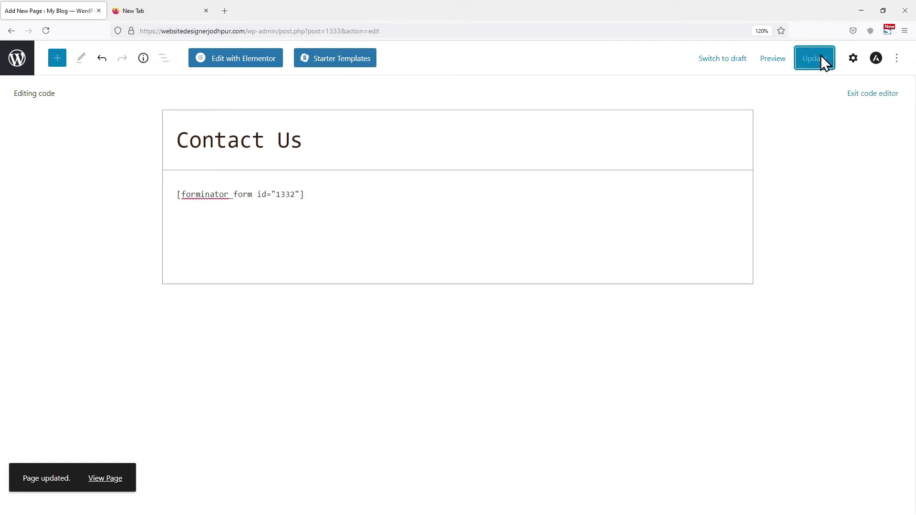
left_click(773, 58)
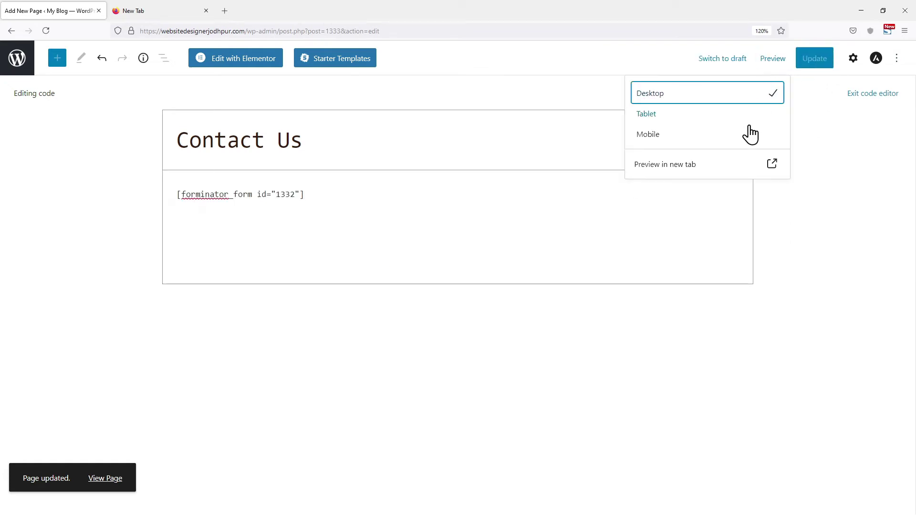
Preview the Contact Us page in a new tab and fill in the Email Address field.
left_click(694, 170)
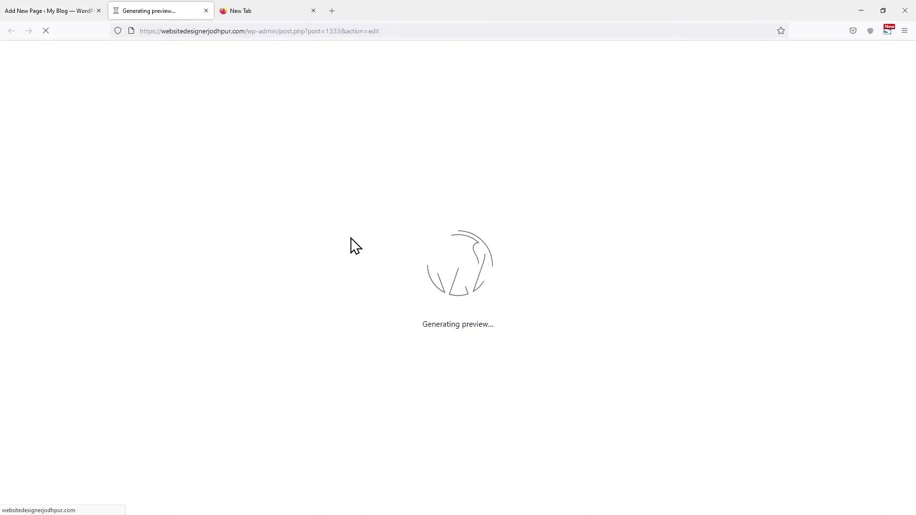
scroll(351, 237, "down", 2)
scroll(351, 245, "up", 2)
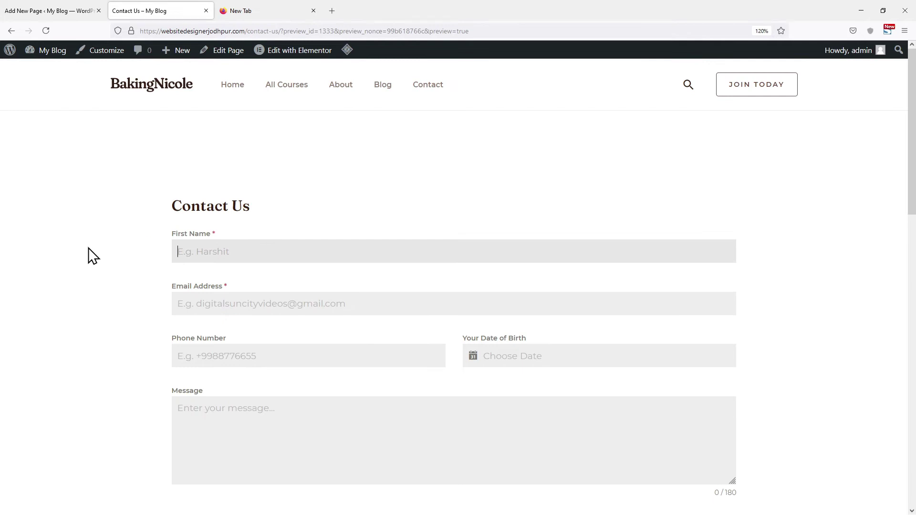
left_click(277, 313)
type("digital")
key("Tab")
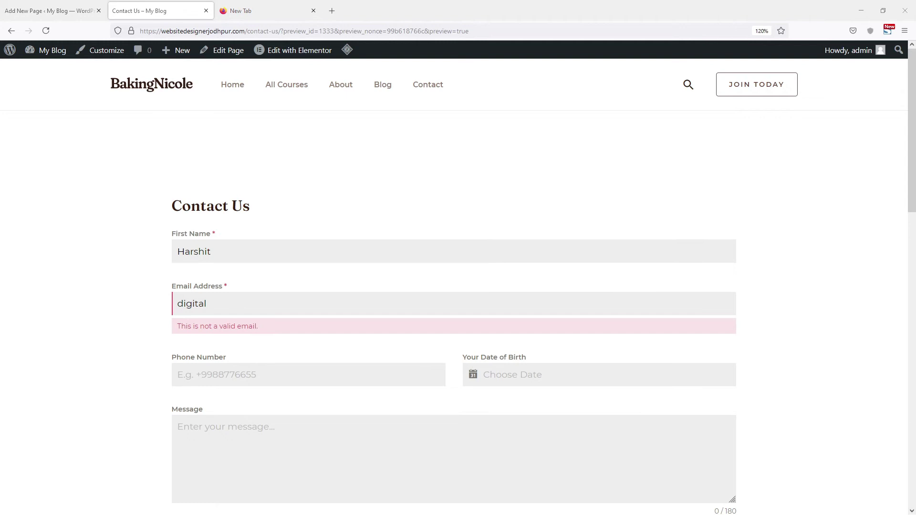
left_click_drag(210, 304, 133, 302)
key("ctrl+v")
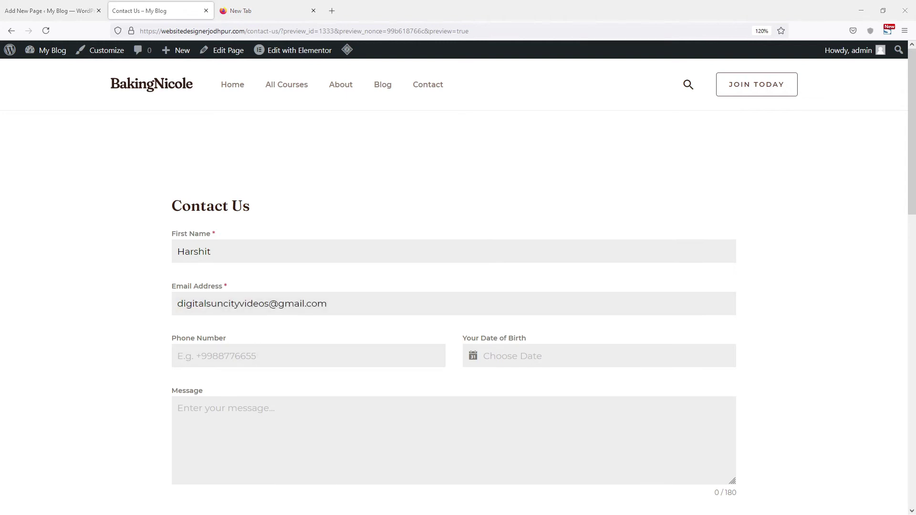
Enter a phone number, birth date 11/11/2021 and a test message, submit, then return to Pages.
left_click(501, 358)
left_click(549, 262)
left_click(260, 422)
type("Test message")
scroll(257, 381, "down", 4)
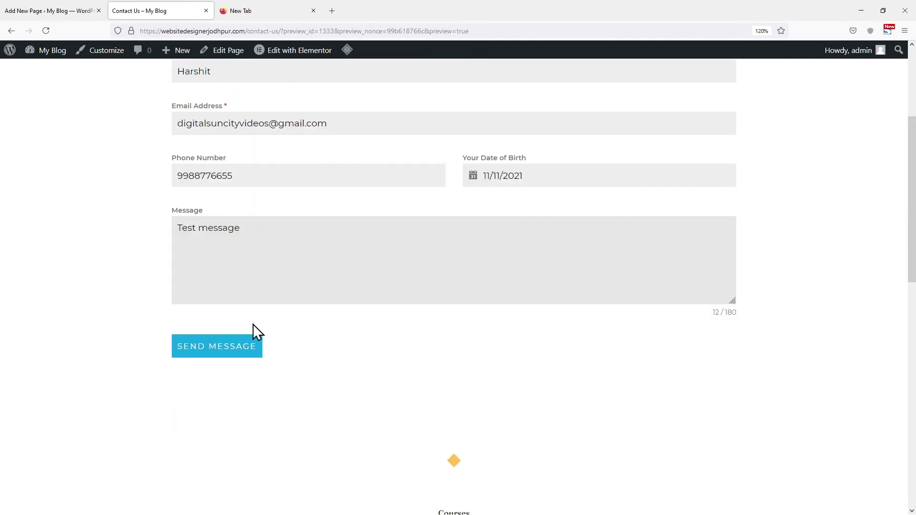
left_click(228, 346)
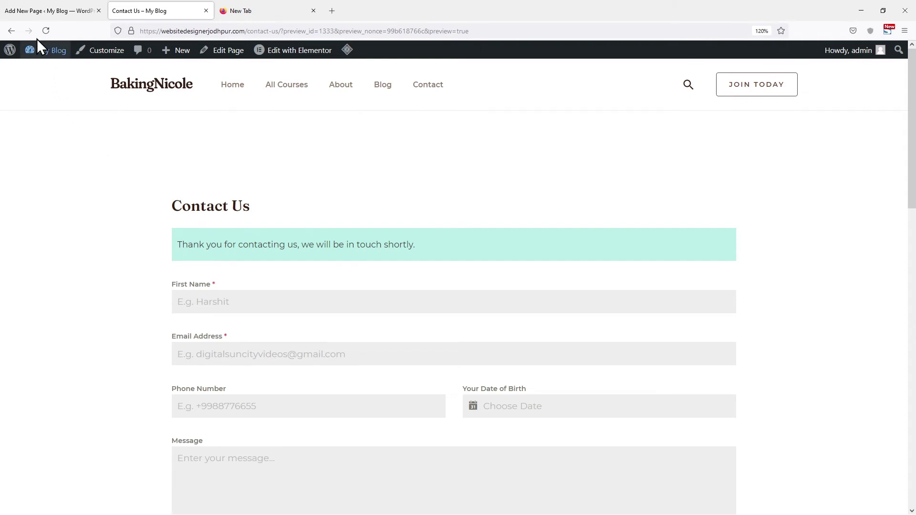
left_click(38, 10)
left_click(10, 63)
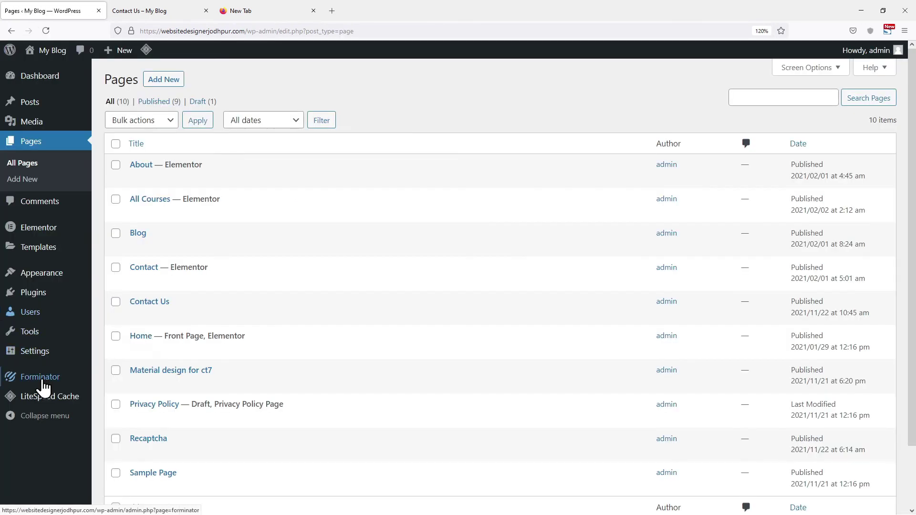
Show the submissions for the form named Form and expand entry 1 to view its details.
left_click(122, 418)
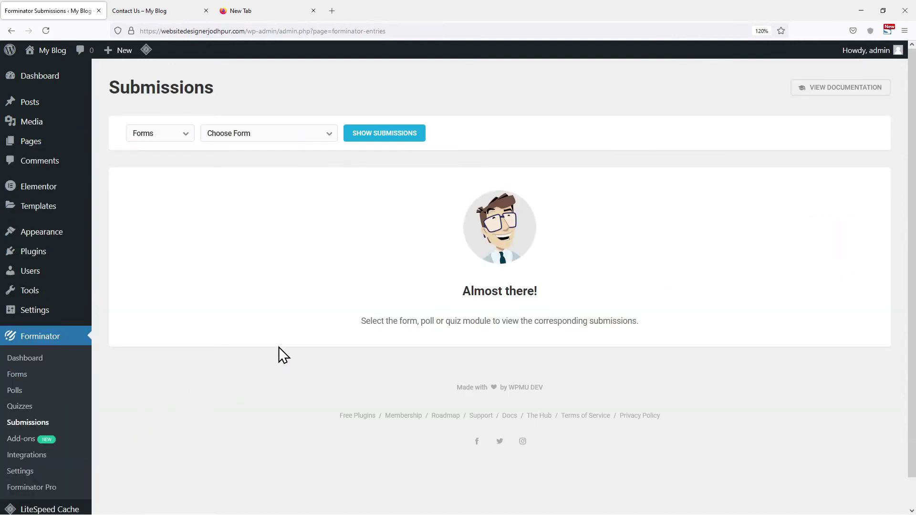
left_click(275, 133)
left_click(243, 208)
left_click(391, 139)
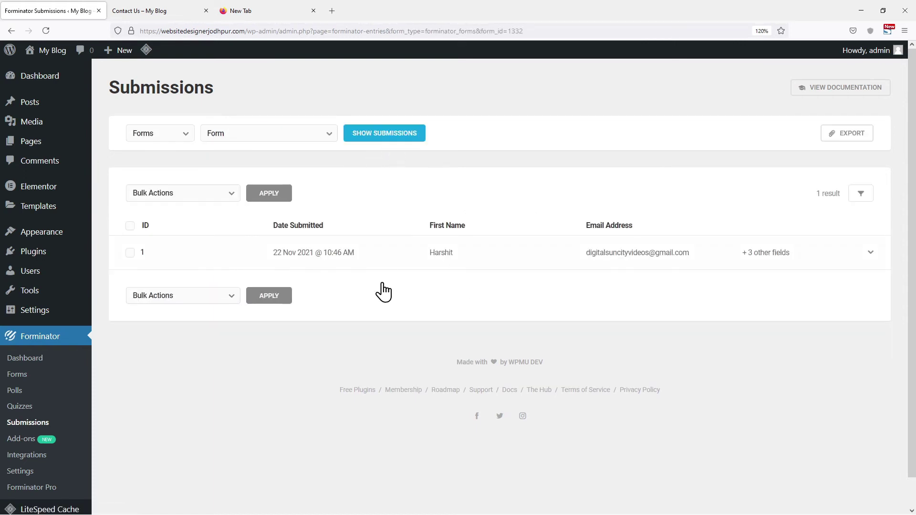
left_click(331, 254)
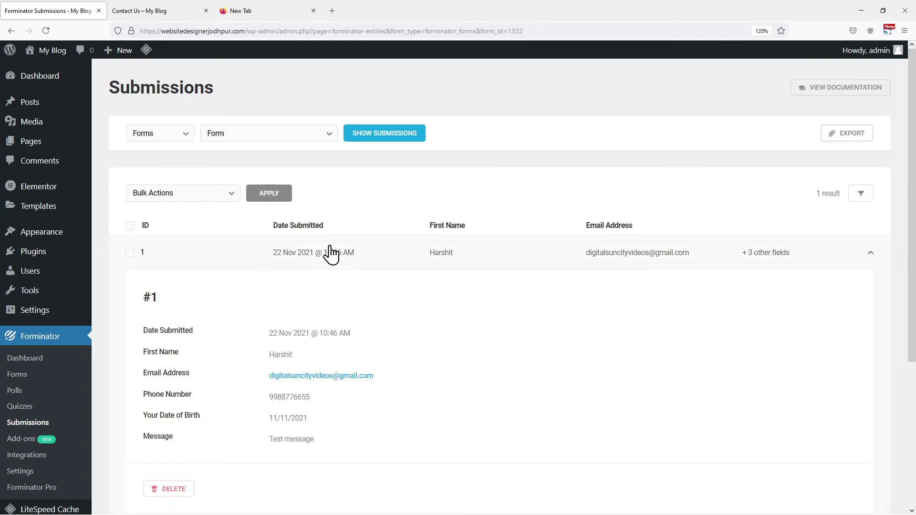
scroll(330, 254, "down", 2)
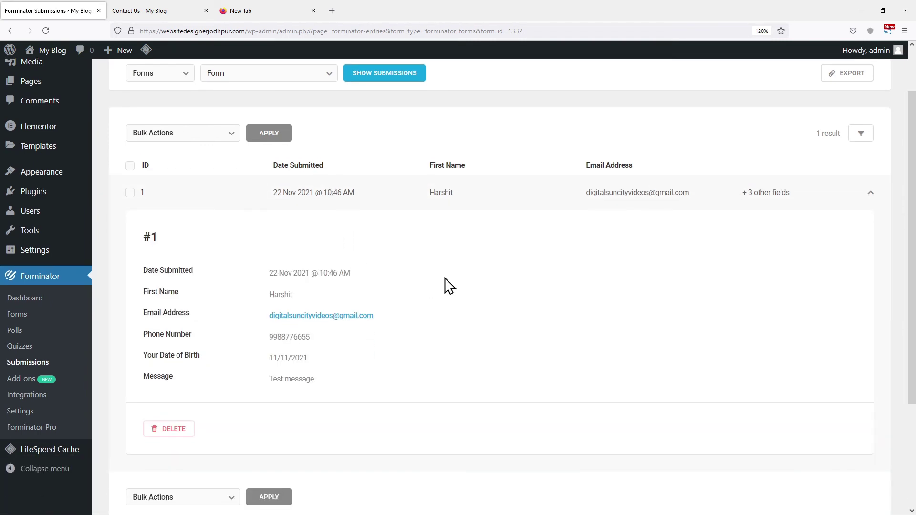